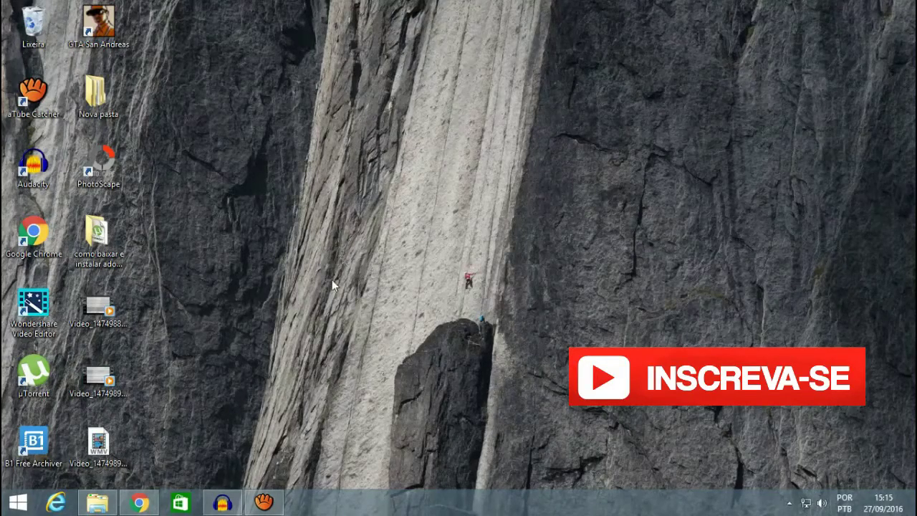
# - Restore the Chrome window showing the 4shared page for the Premiere Pro CC 7.0.0 torrent
pyautogui.click(139, 502)
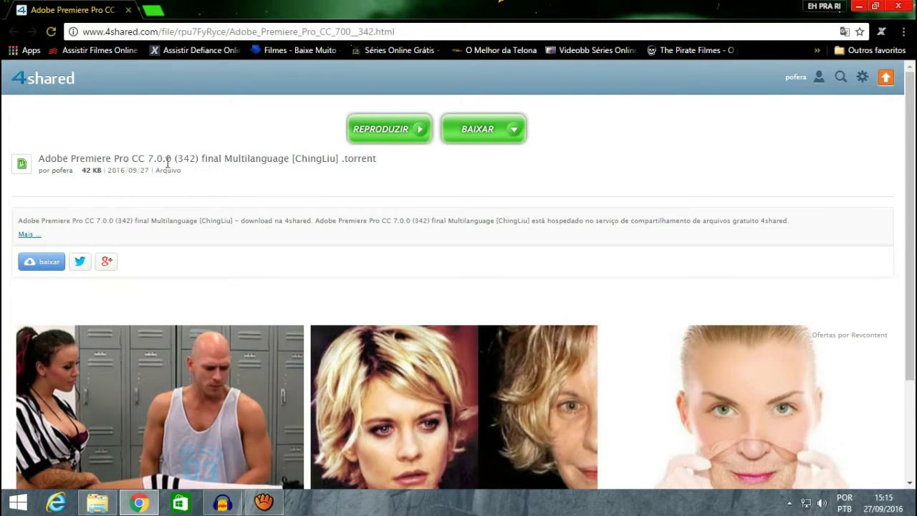
# - Select the 'Adobe Premiere Pro CC 7.0.0 (342)' torrent title, dismiss the translate popup, and minimize Chrome
pyautogui.tripleClick(212, 158)
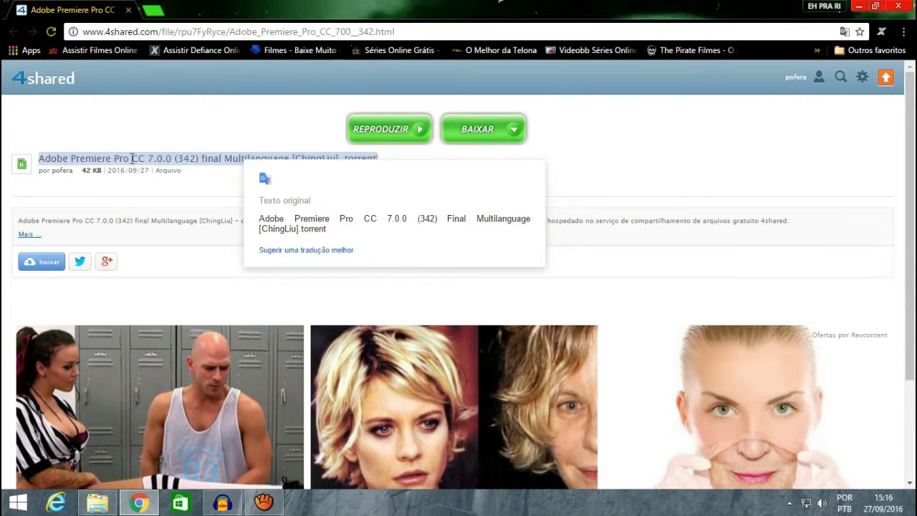
pyautogui.click(374, 173)
pyautogui.click(860, 6)
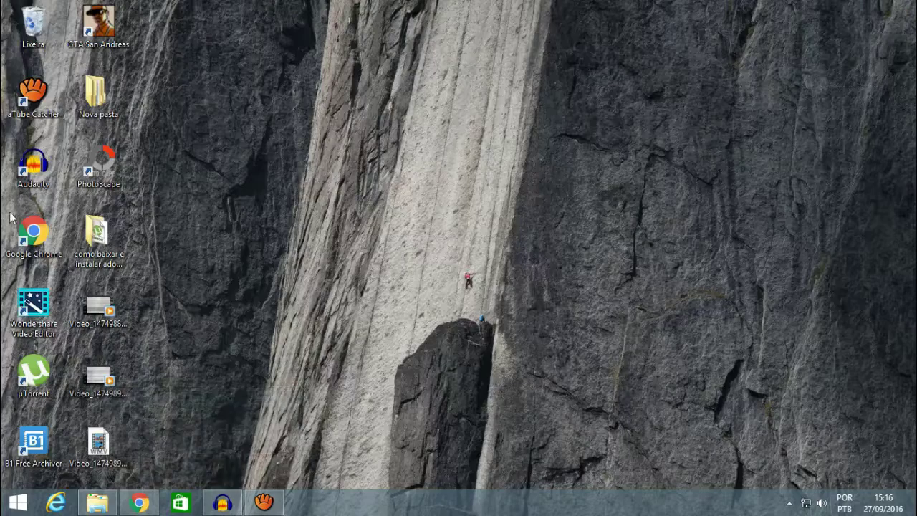
# - Run Set-up from the Adobe Premiere Pro CC 7.0.0 installer folder, allowing it past the security warning
pyautogui.doubleClick(109, 242)
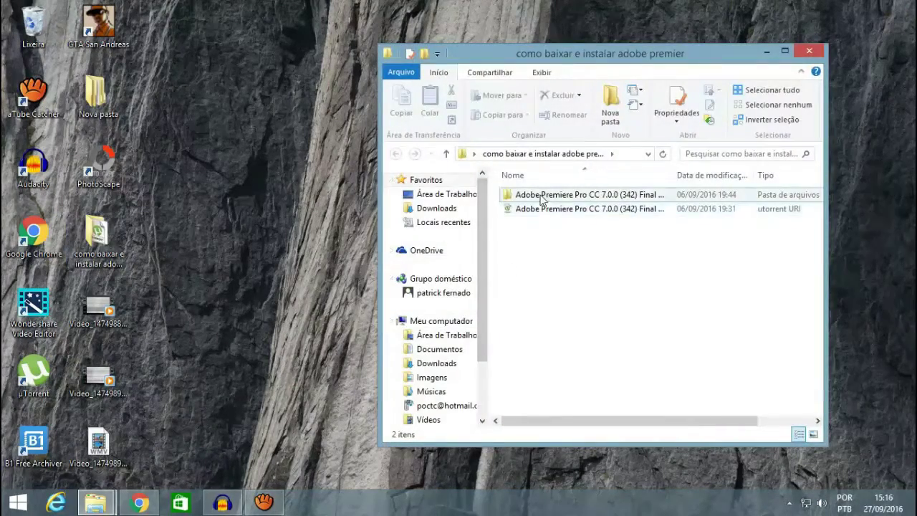
pyautogui.doubleClick(523, 196)
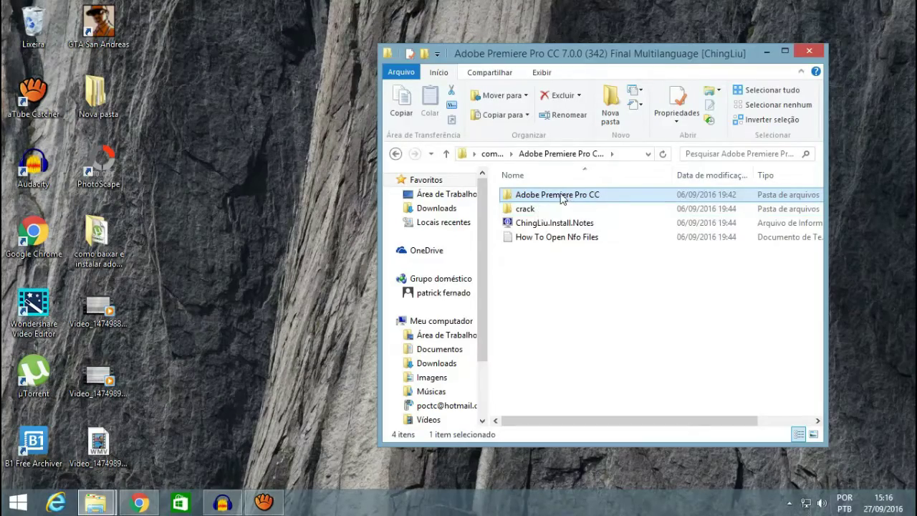
pyautogui.doubleClick(561, 197)
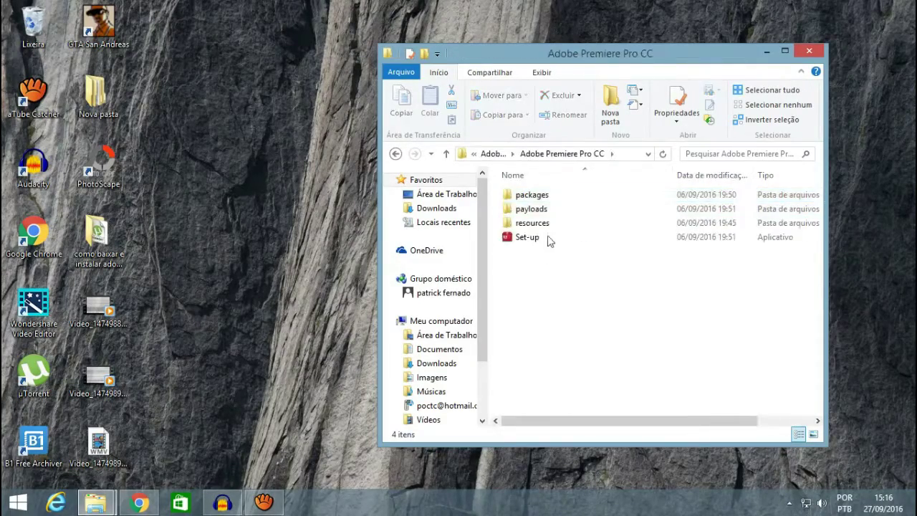
pyautogui.doubleClick(543, 244)
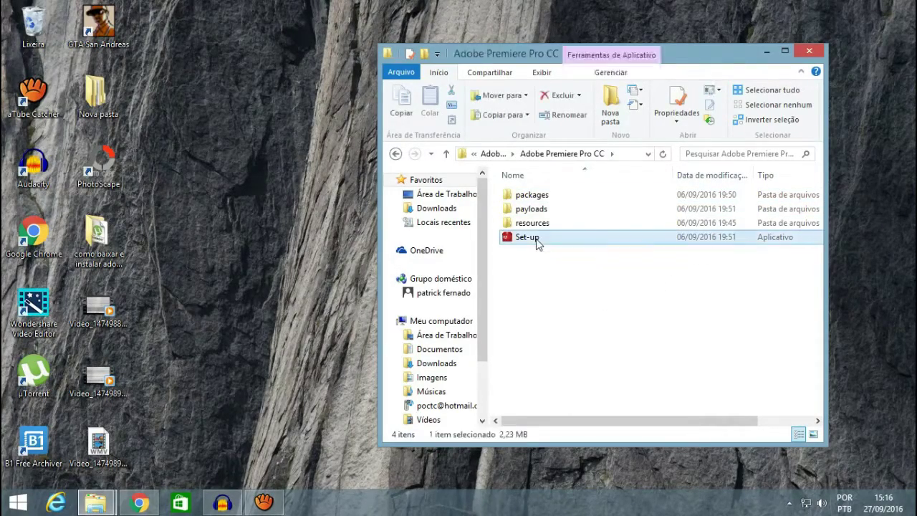
pyautogui.click(498, 266)
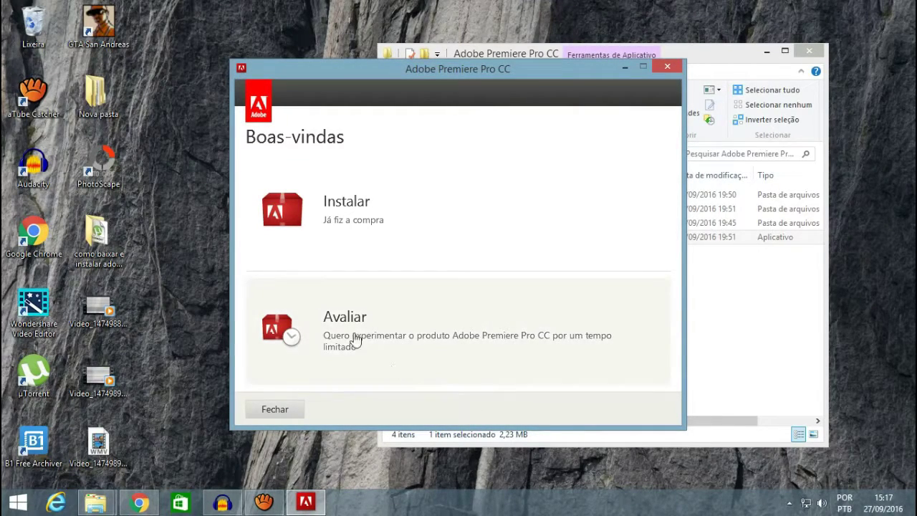
# - Choose the Avaliar trial and sign in with the Adobe ID e-mail and password
pyautogui.click(642, 287)
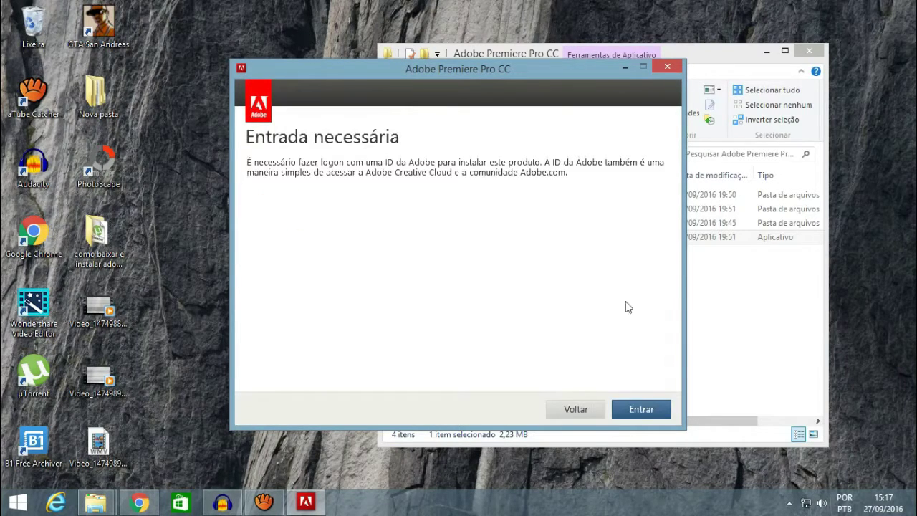
pyautogui.click(633, 410)
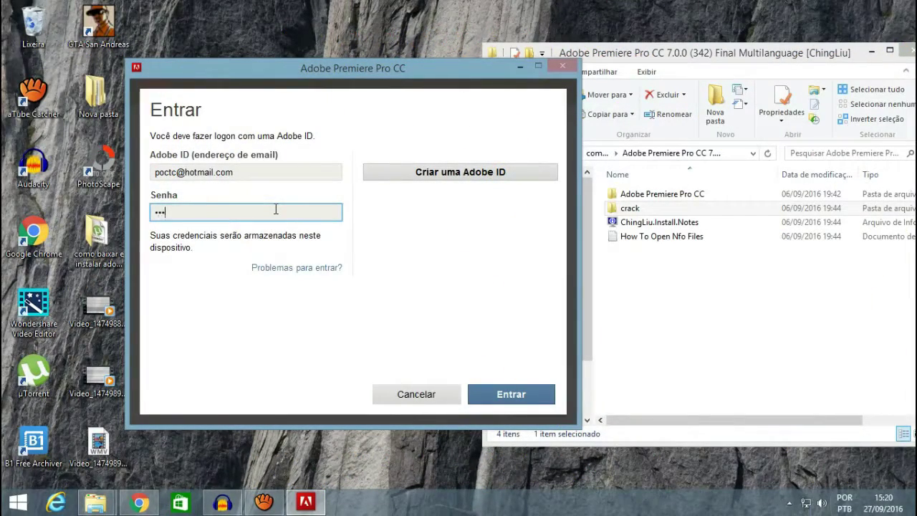
pyautogui.write('*******')
pyautogui.write('*')
pyautogui.click(541, 398)
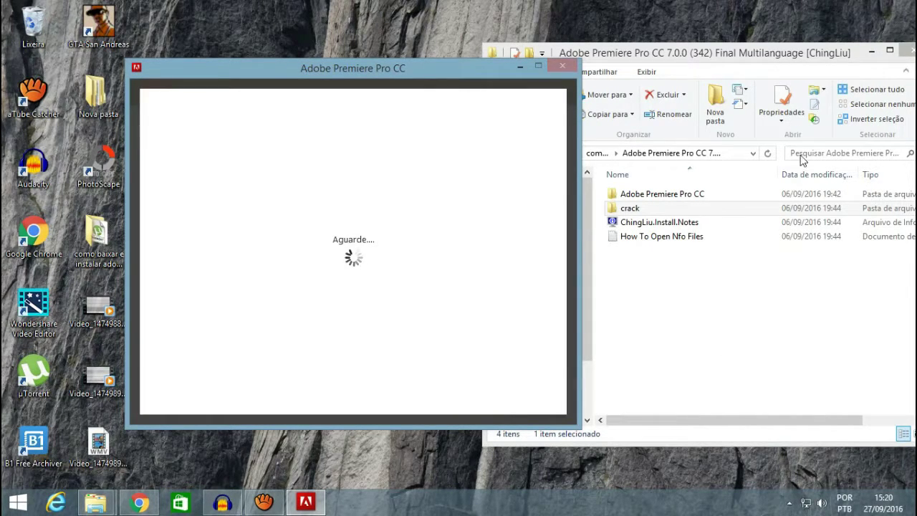
pyautogui.click(872, 53)
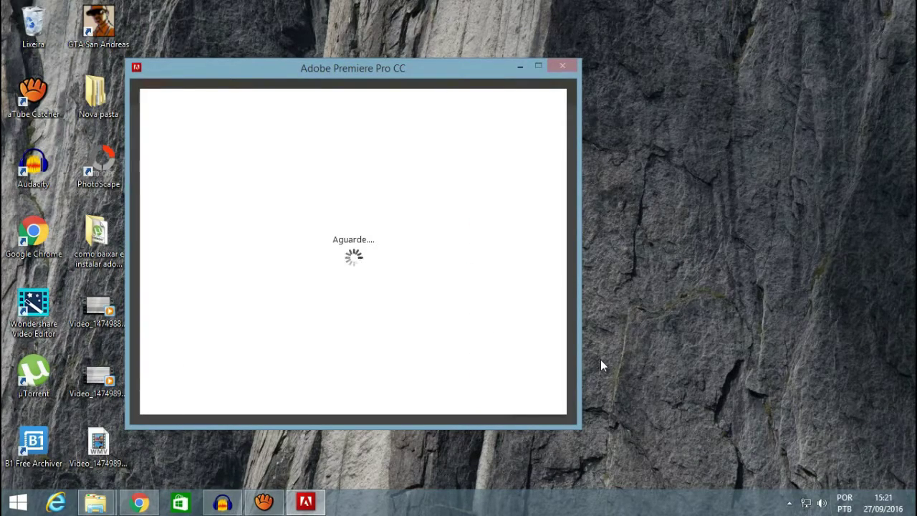
# - Accept the license and install Premiere Pro CC to C:\Program Files\Adobe
pyautogui.click(380, 66)
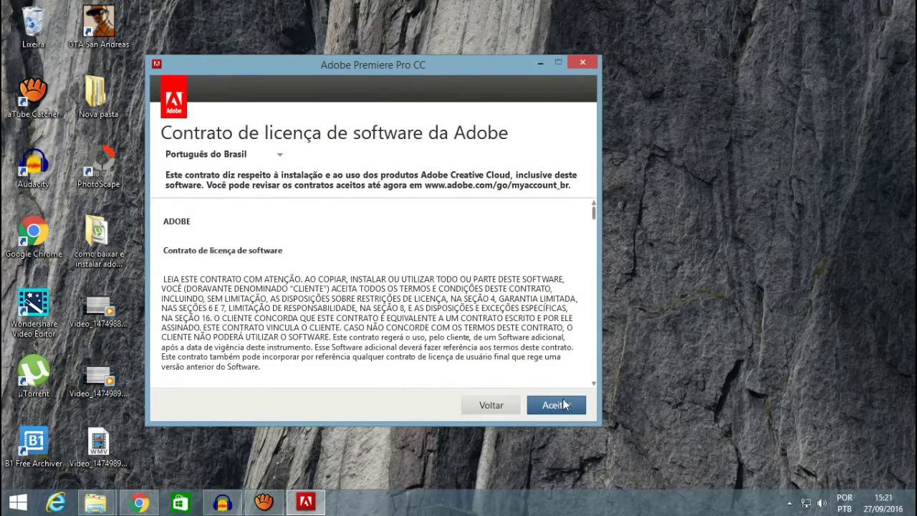
pyautogui.click(556, 408)
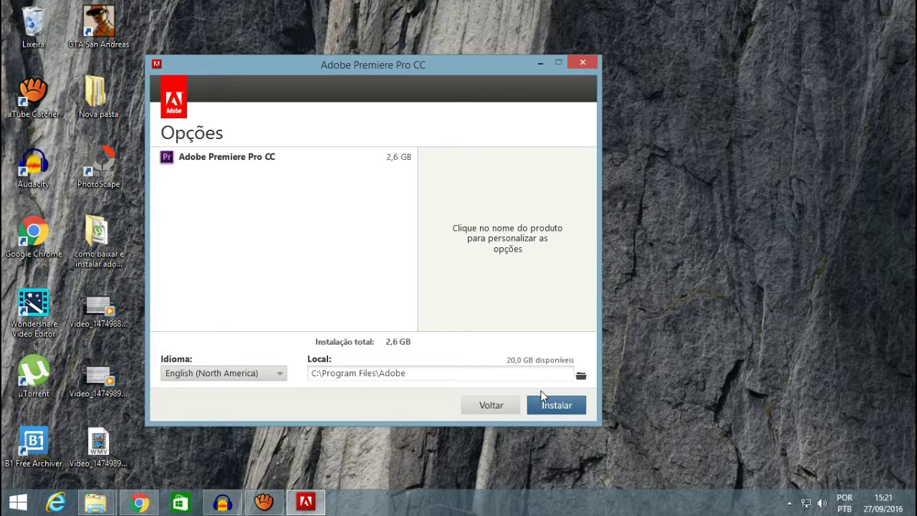
pyautogui.click(542, 399)
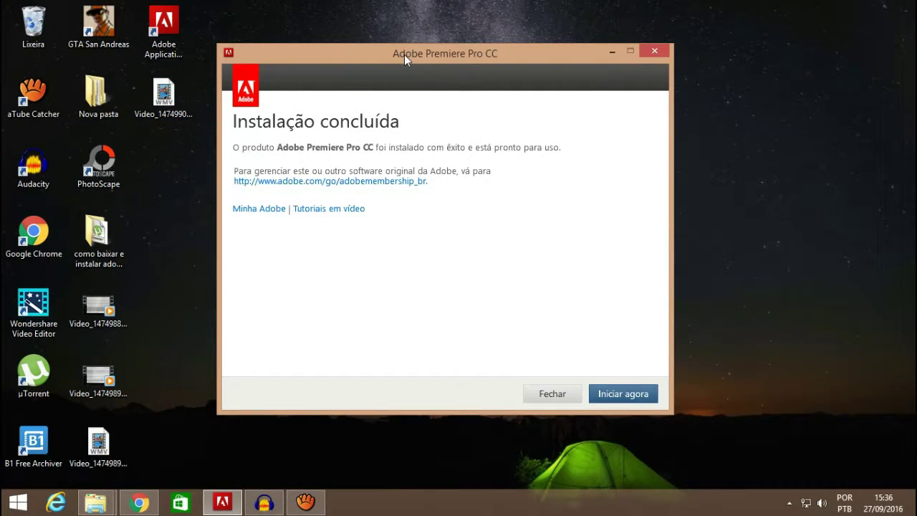
# - Close the finished installer and open the Adobe Premiere Pro CC 7.0.0 download folder
pyautogui.click(553, 396)
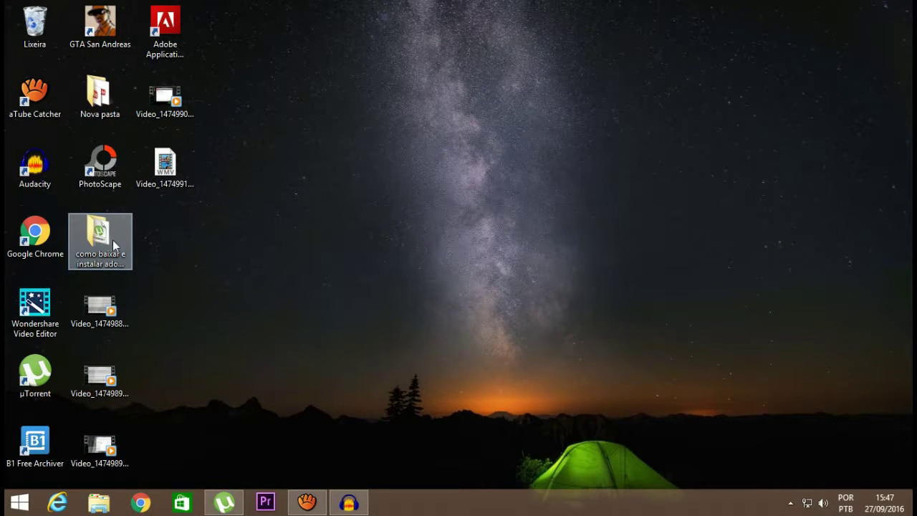
pyautogui.doubleClick(113, 240)
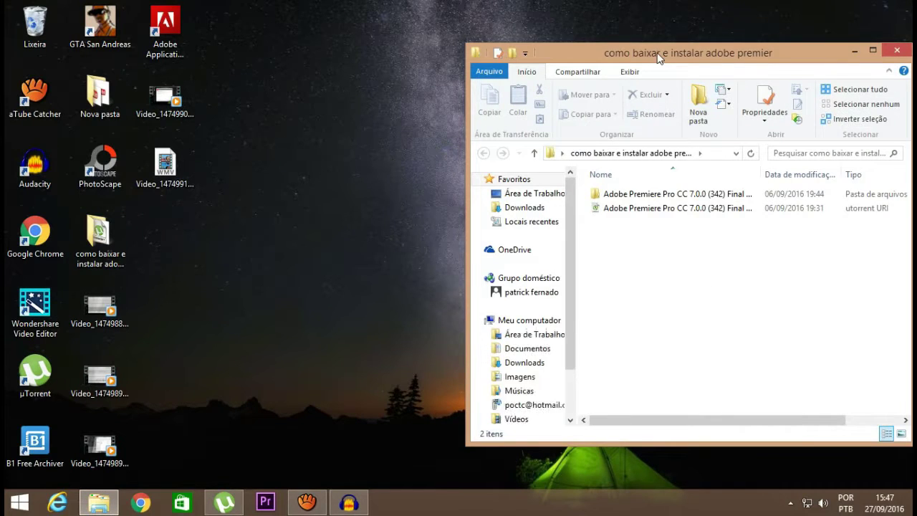
pyautogui.moveTo(657, 56); pyautogui.dragTo(620, 30)
pyautogui.doubleClick(595, 169)
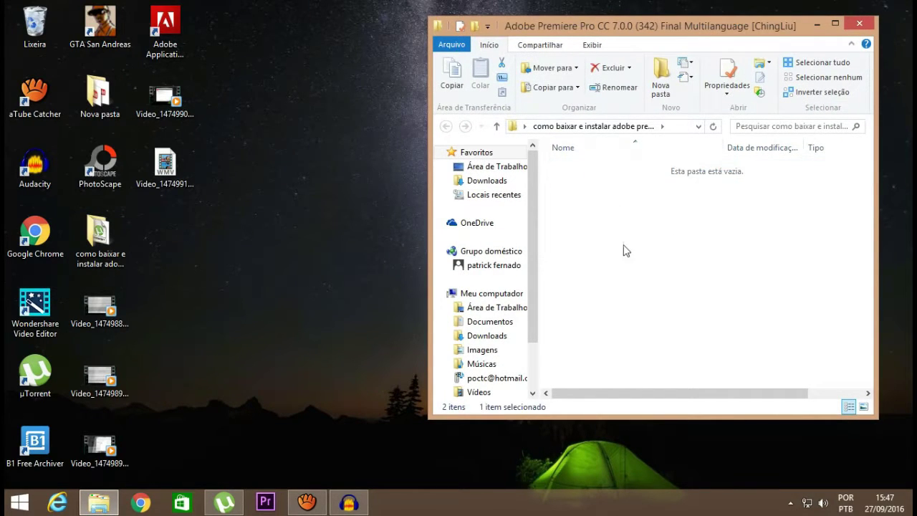
# - Open Premiere Pro CC's install location via the shortcut's Propriedades, Abrir Local do Arquivo
pyautogui.rightClick(272, 504)
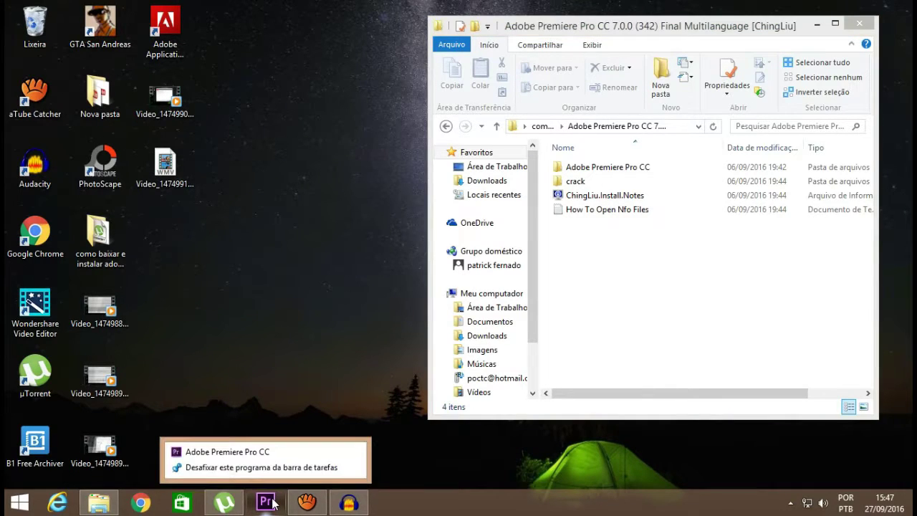
pyautogui.rightClick(262, 452)
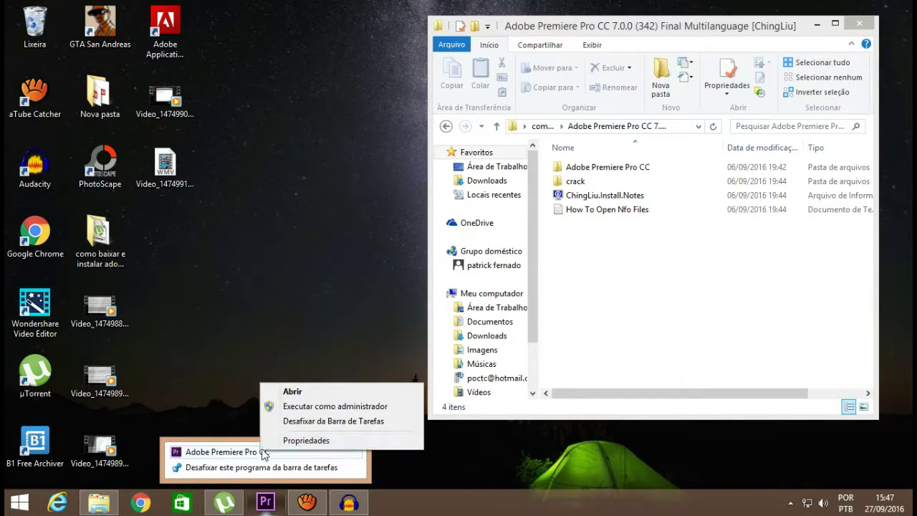
pyautogui.click(303, 441)
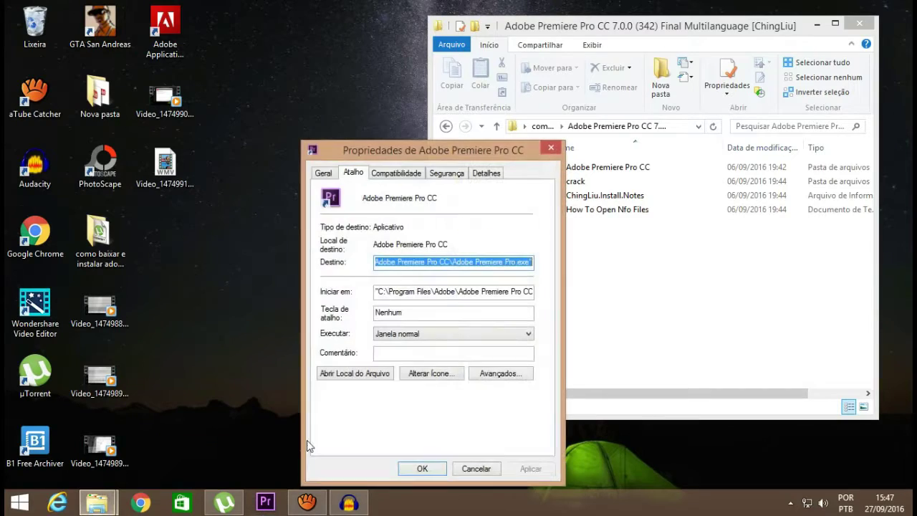
pyautogui.click(347, 375)
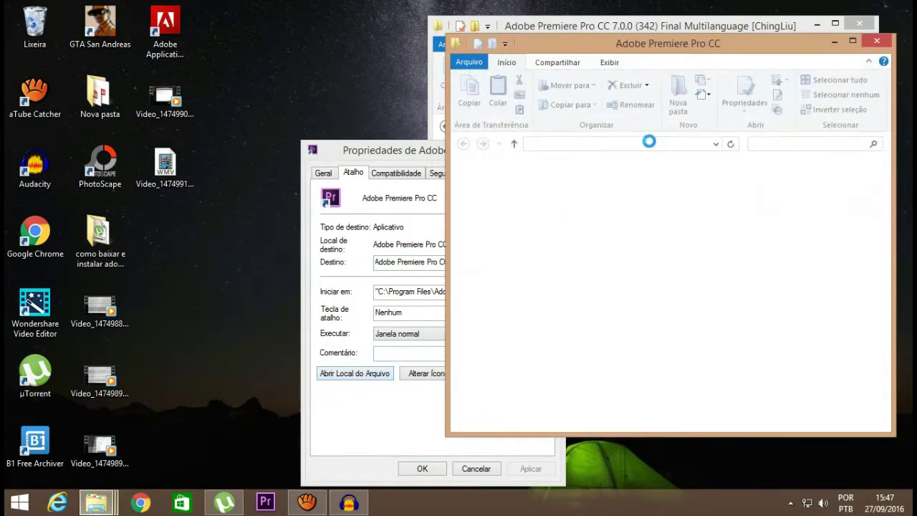
# - Copy amtlib.dll from the crack folder
pyautogui.moveTo(627, 48); pyautogui.dragTo(222, 55)
pyautogui.click(602, 29)
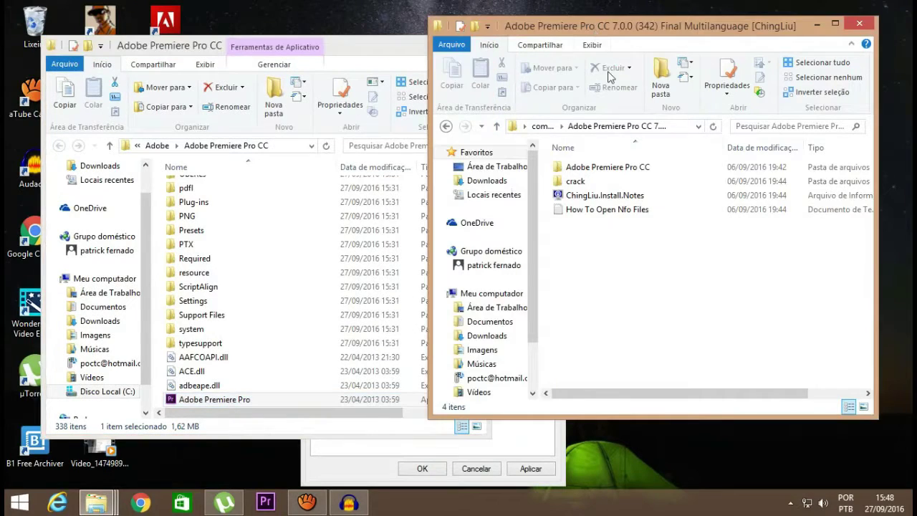
pyautogui.doubleClick(575, 185)
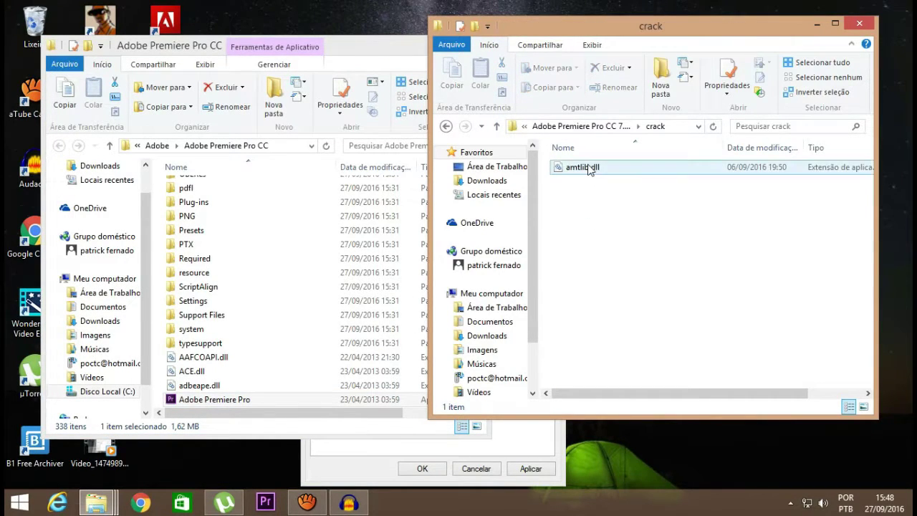
pyautogui.click(595, 167)
pyautogui.rightClick(598, 169)
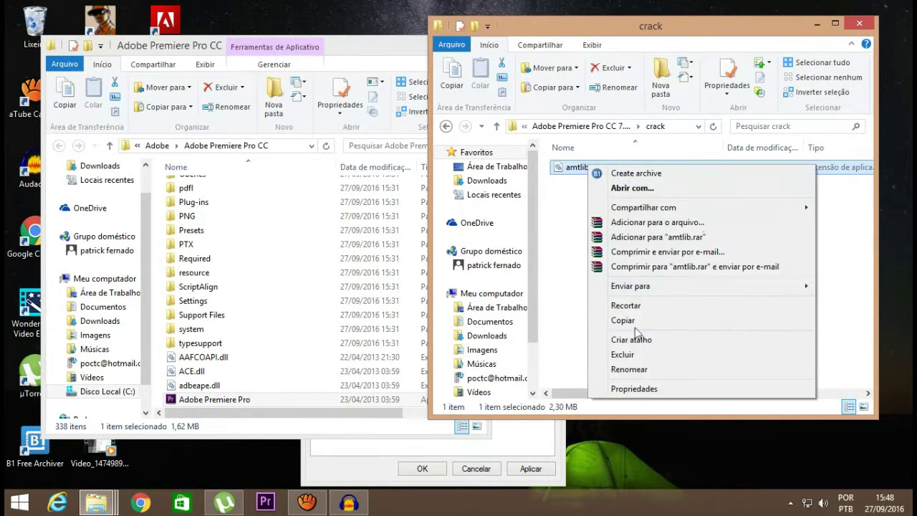
pyautogui.click(633, 324)
# - Paste amtlib.dll into the Adobe Premiere Pro CC folder, replacing the existing file with administrator permission
pyautogui.click(818, 25)
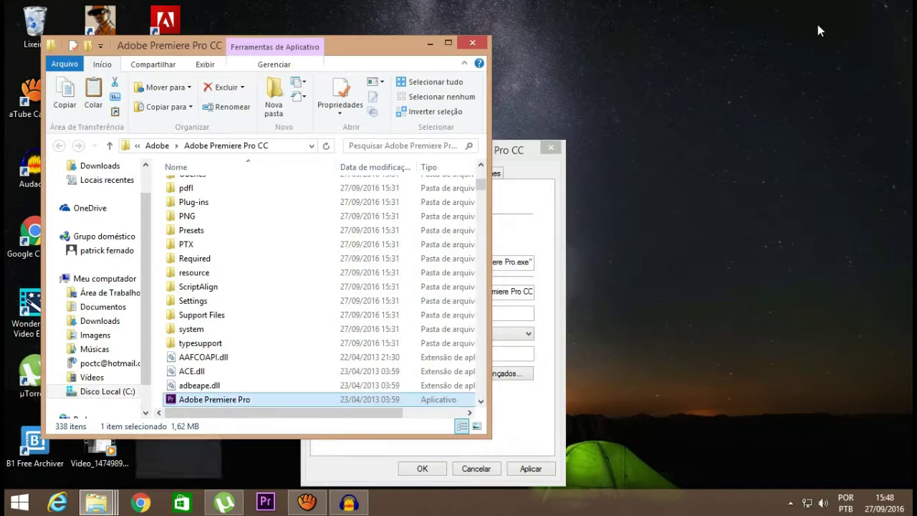
pyautogui.scroll(-2, 359, 344)
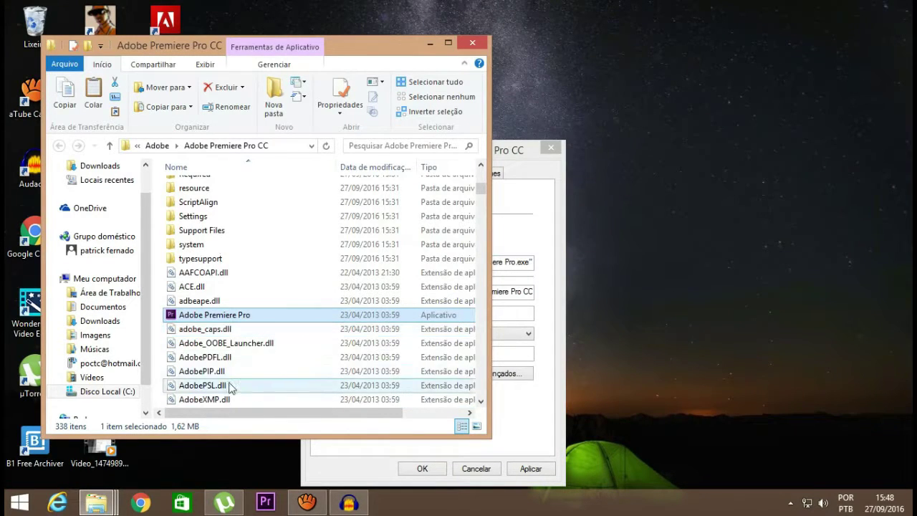
pyautogui.rightClick(160, 364)
pyautogui.click(235, 278)
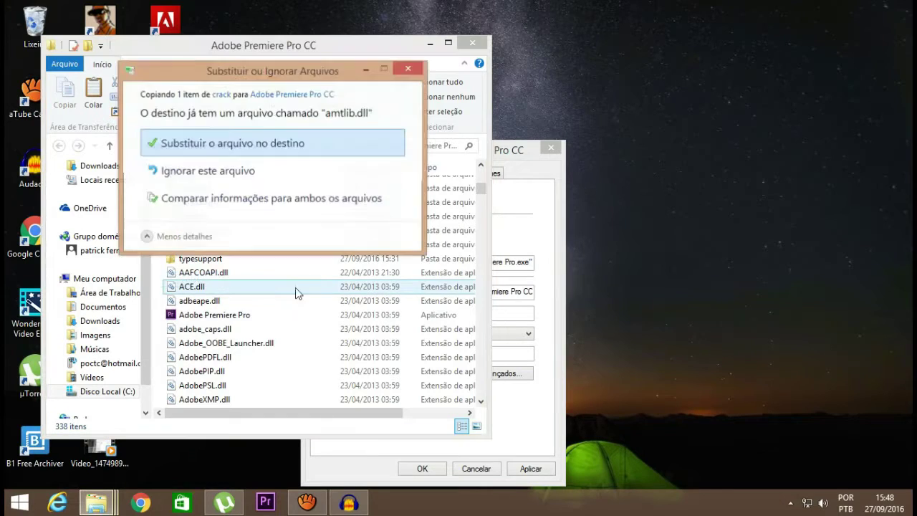
pyautogui.click(245, 147)
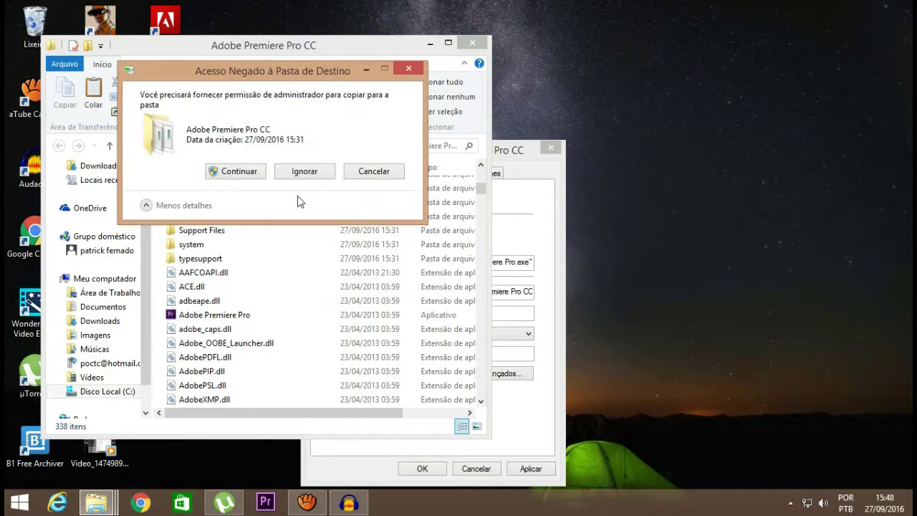
pyautogui.click(239, 172)
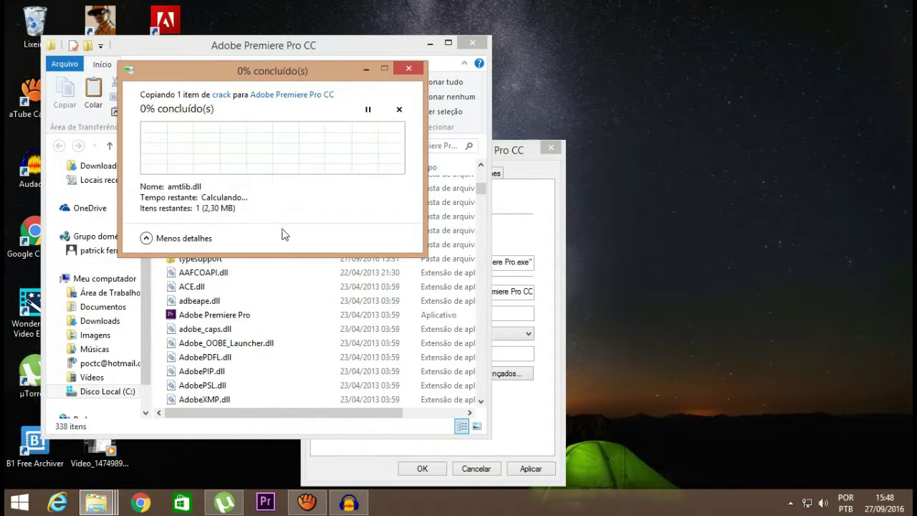
pyautogui.click(430, 43)
# - Create a new Premiere project from the Welcome screen, keeping the name Untitled
pyautogui.press('Escape')
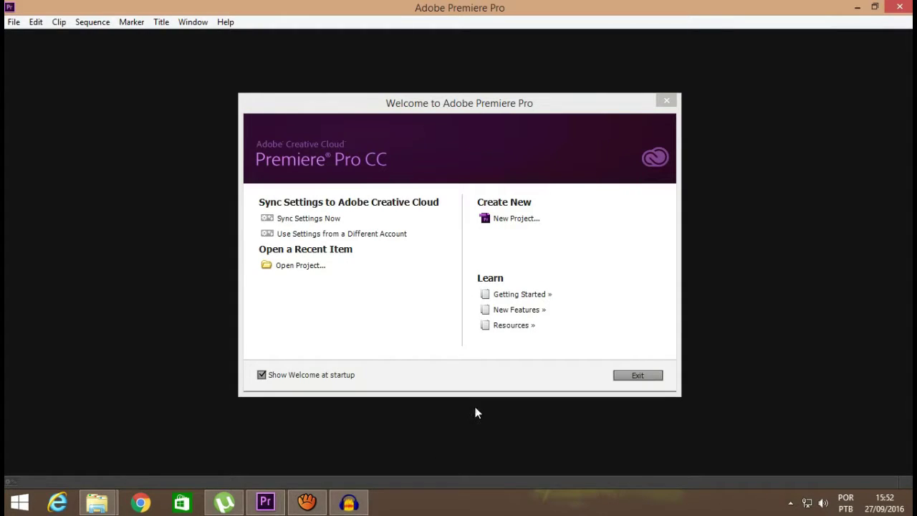
pyautogui.click(517, 219)
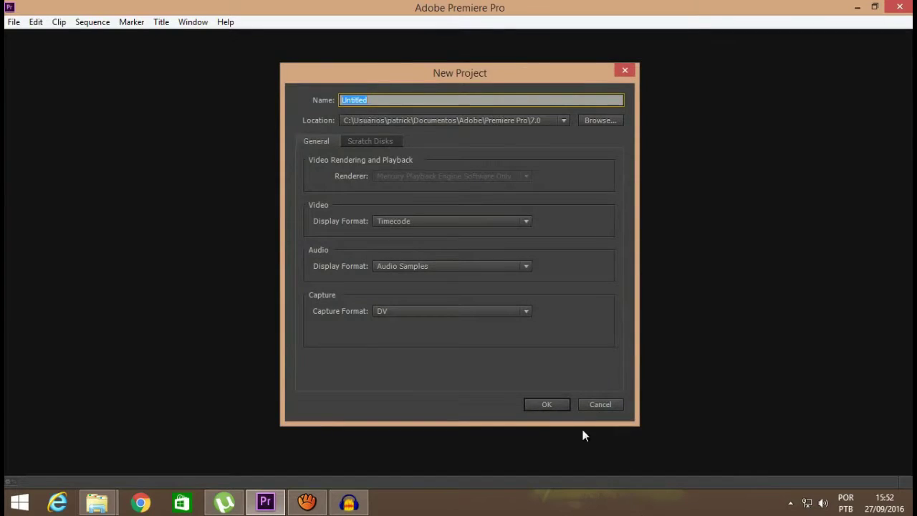
pyautogui.click(556, 406)
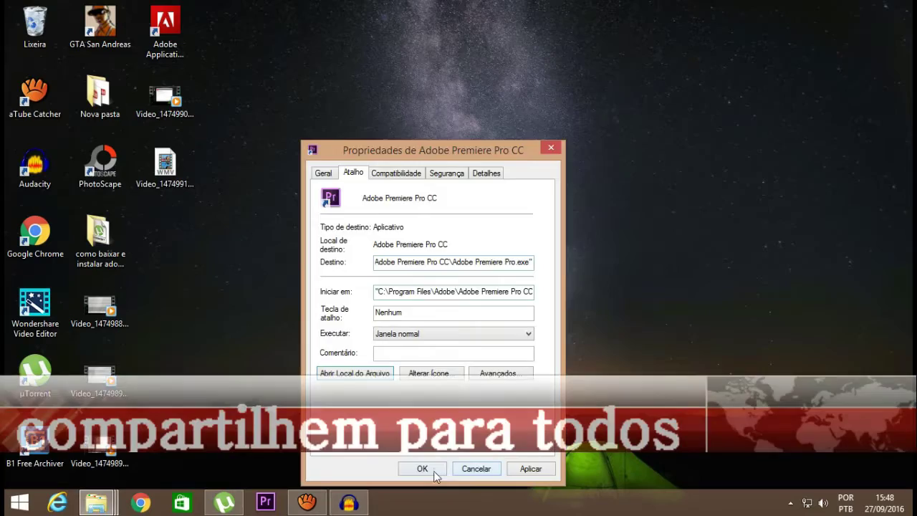
# - Close the Propriedades de Adobe Premiere Pro CC dialog with OK
pyautogui.click(433, 471)
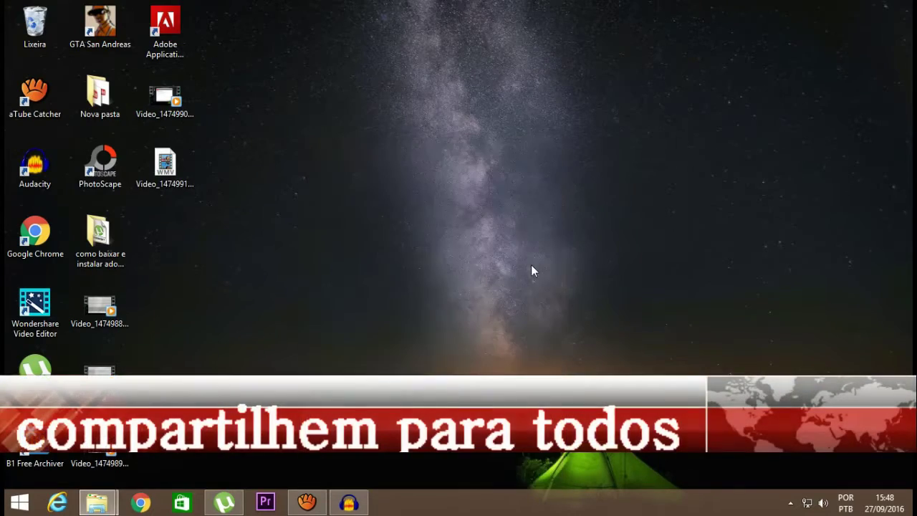